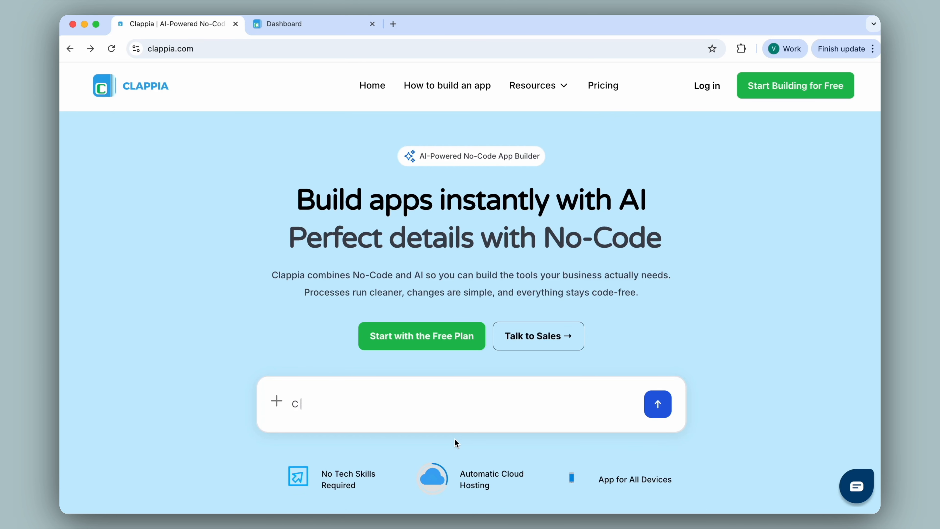
Open the Incident Report app from the workplace dashboard, look over its form, and open its design editor
{"action": "left_click", "coordinate": [282, 23]}
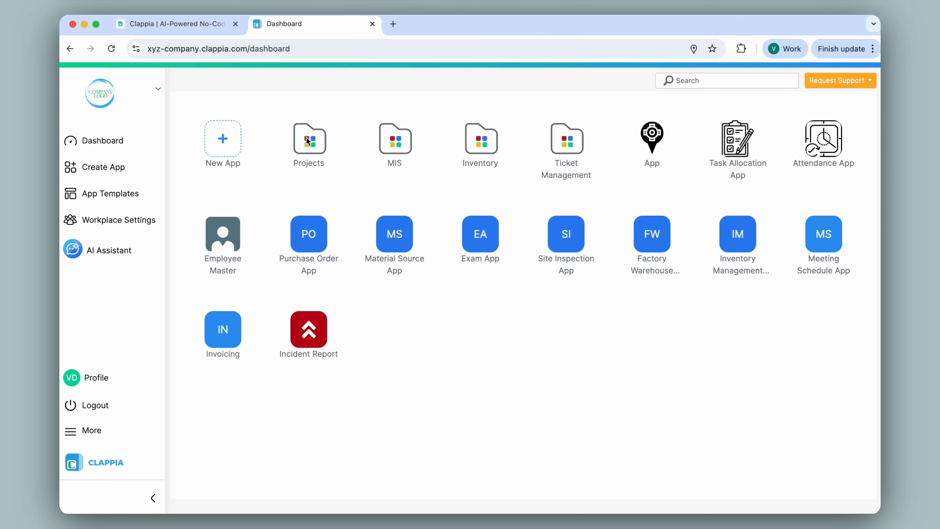
{"action": "left_click", "coordinate": [309, 331]}
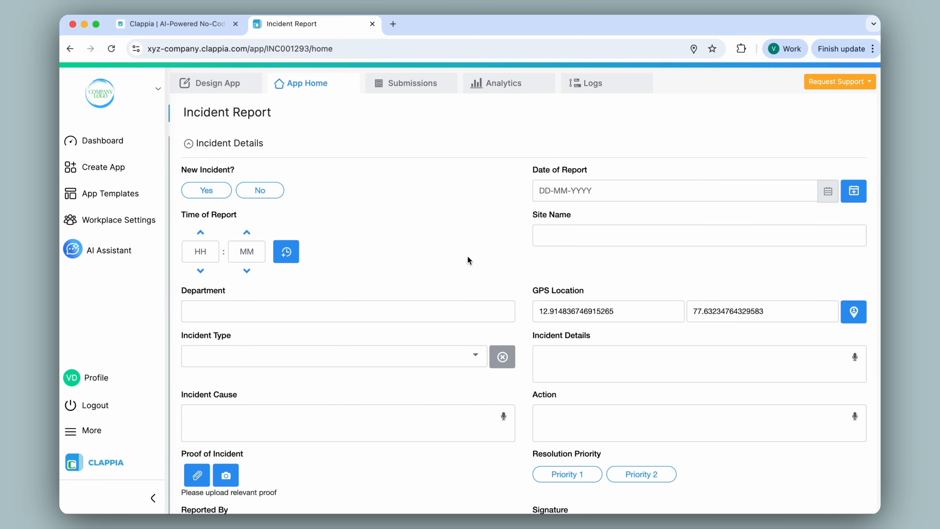
{"action": "scroll", "coordinate": [468, 258], "scroll_direction": "down", "scroll_amount": 5}
{"action": "left_click", "coordinate": [241, 424]}
{"action": "left_click", "coordinate": [214, 91]}
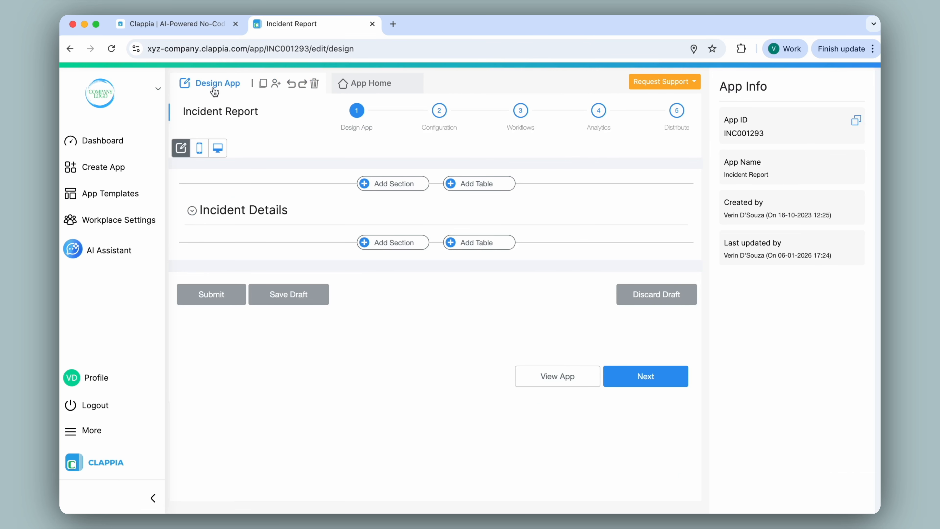
Examine the Email step of the Incident Report new submission workflow, including its recipient, subject and body
{"action": "left_click", "coordinate": [519, 110]}
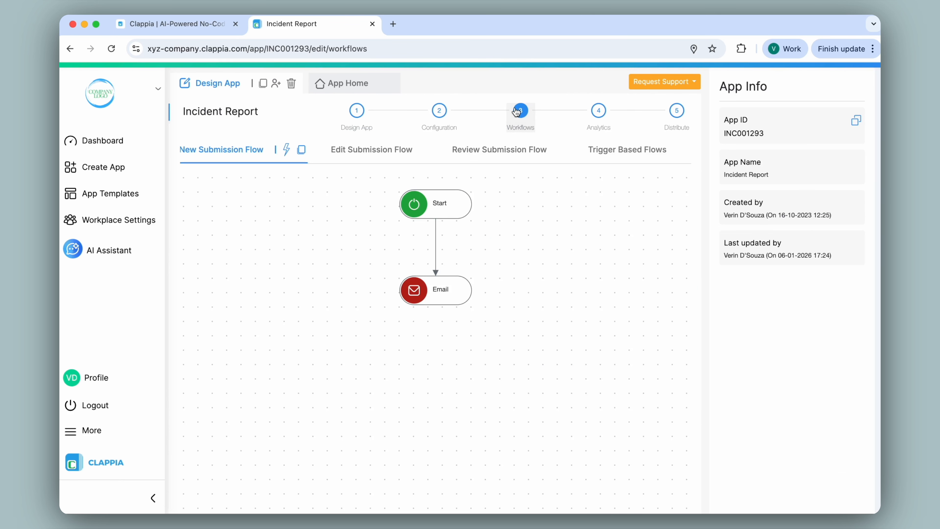
{"action": "left_click", "coordinate": [464, 285]}
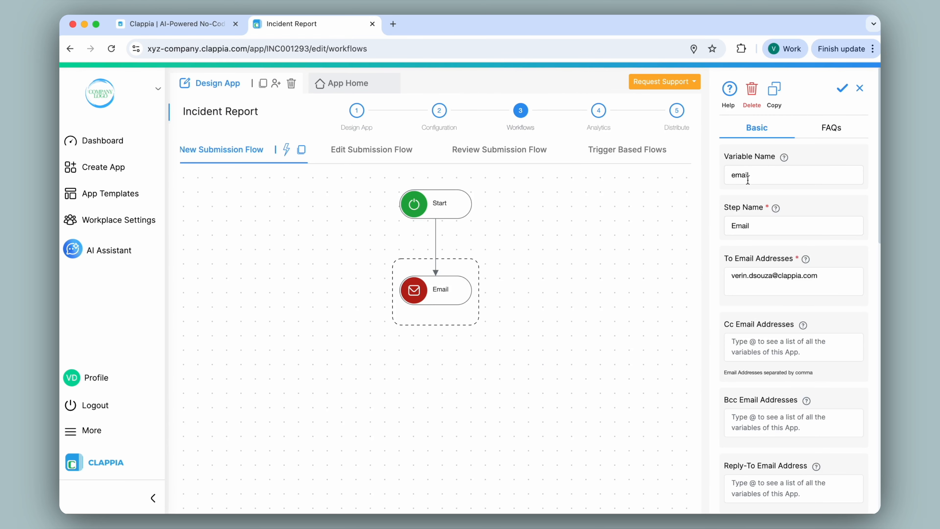
{"action": "scroll", "coordinate": [748, 180], "scroll_direction": "down", "scroll_amount": 10}
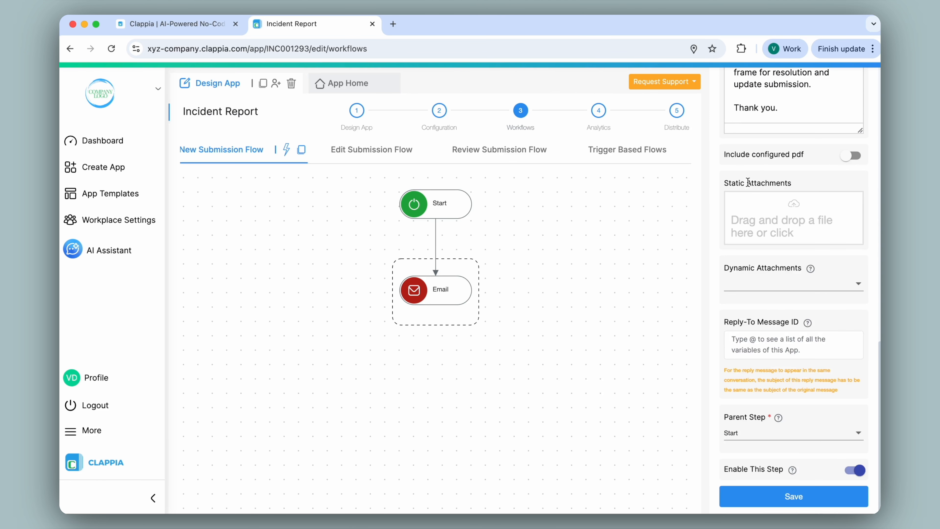
{"action": "scroll", "coordinate": [748, 182], "scroll_direction": "up", "scroll_amount": 10}
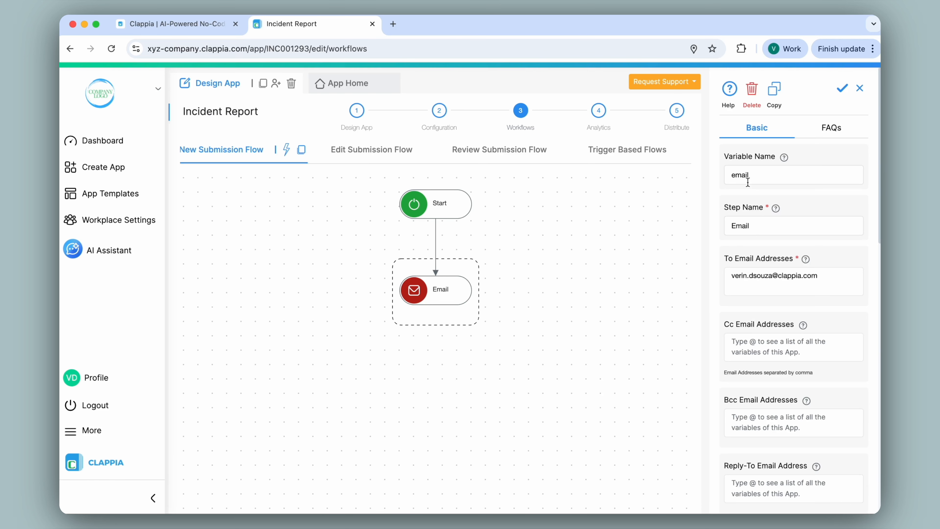
{"action": "scroll", "coordinate": [748, 182], "scroll_direction": "down", "scroll_amount": 3}
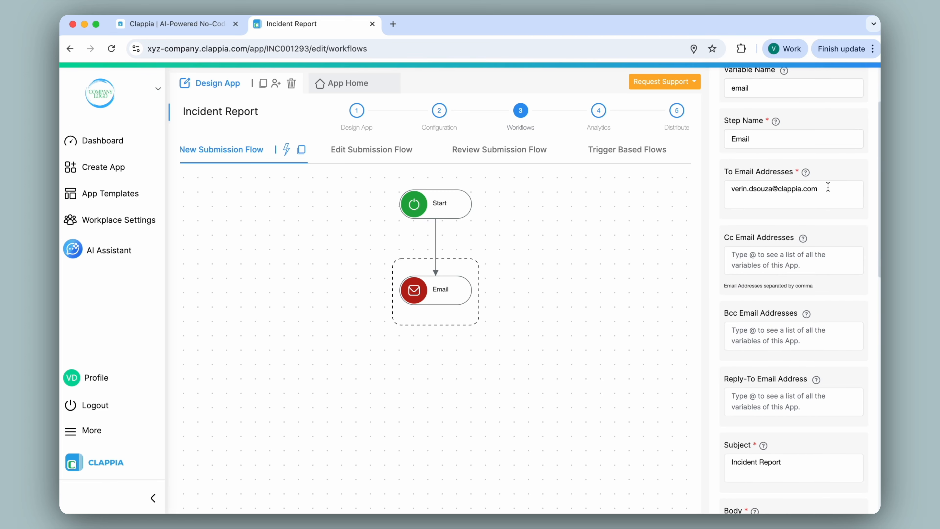
{"action": "scroll", "coordinate": [828, 187], "scroll_direction": "down", "scroll_amount": 10}
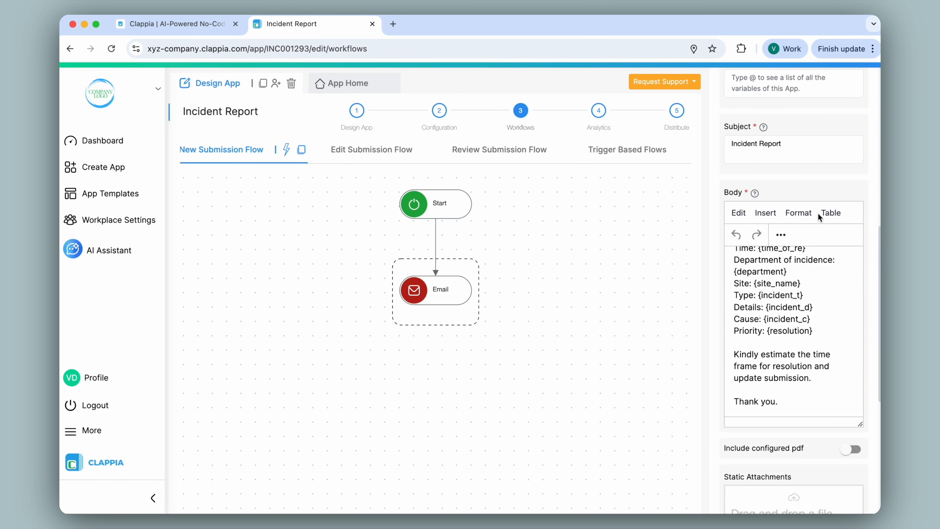
Start an incident report marked as not new, with the current date and time and department Engg-Sub-01
{"action": "left_click", "coordinate": [392, 88]}
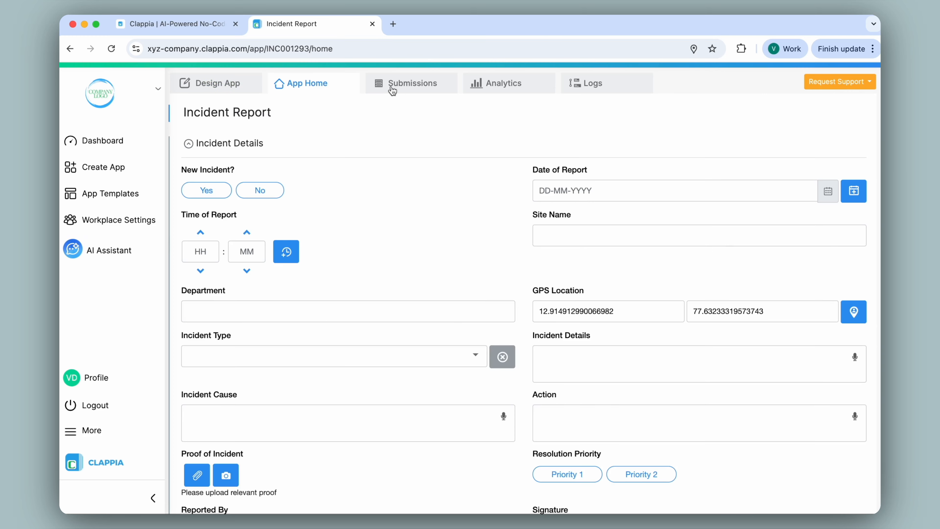
{"action": "left_click", "coordinate": [260, 190]}
{"action": "left_click", "coordinate": [854, 191]}
{"action": "left_click", "coordinate": [290, 255]}
{"action": "left_click", "coordinate": [348, 312]}
{"action": "type", "text": "Engg-Sub-01"}
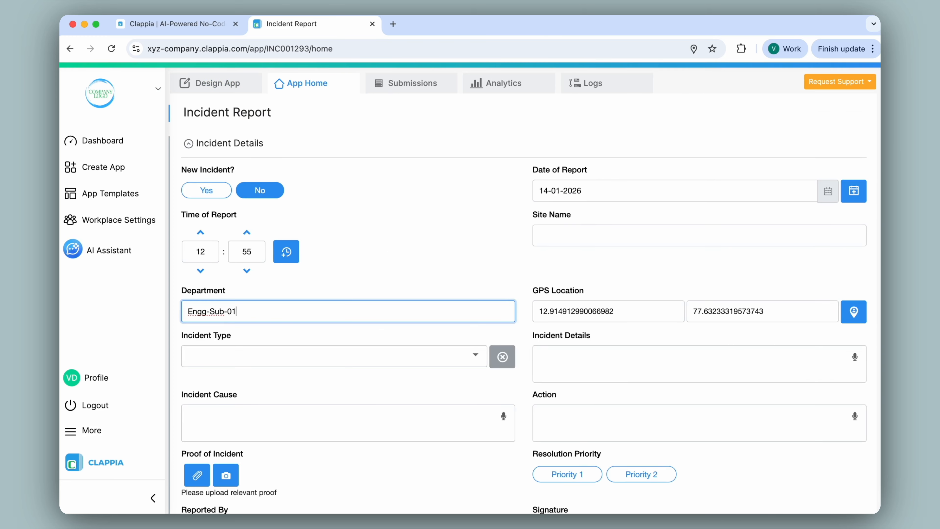
Set the type to Workplace incident, describe the power failure in Incident Details, and enter "Overloaded power circuit, prior load assessment in review" as the cause
{"action": "left_click", "coordinate": [393, 358]}
{"action": "left_click", "coordinate": [391, 386]}
{"action": "type", "text": "Power failure in main distribution panel caused multiple servers to shut down. Immediate intervention required to prevent data loss."}
{"action": "left_click", "coordinate": [376, 423]}
{"action": "type", "text": "Overloaded power circuit, prior load assessment in review"}
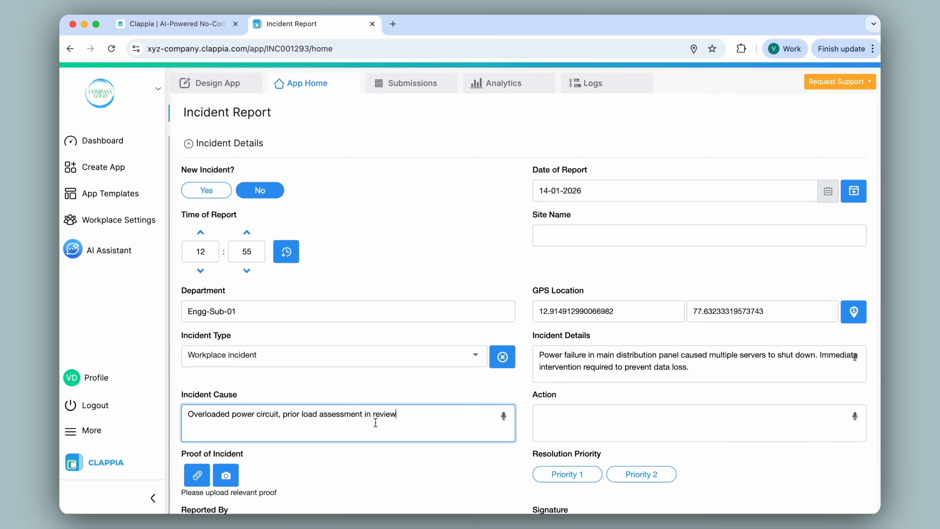
Submit the incident report with Priority 2 and a signature, and open its notification email in Gmail
{"action": "scroll", "coordinate": [375, 423], "scroll_direction": "down", "scroll_amount": 4}
{"action": "left_click", "coordinate": [641, 337]}
{"action": "left_click_drag", "start_coordinate": [638, 455], "coordinate": [659, 459]}
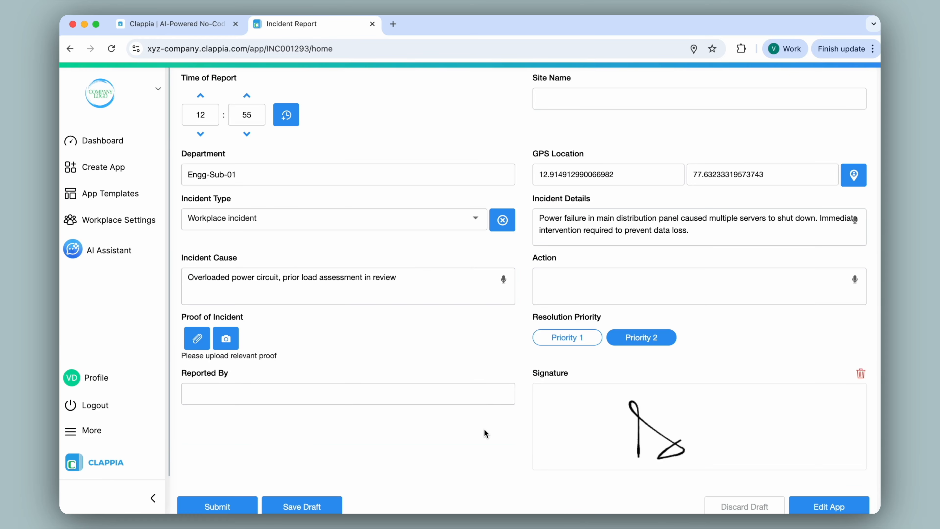
{"action": "scroll", "coordinate": [484, 430], "scroll_direction": "down", "scroll_amount": 2}
{"action": "left_click", "coordinate": [238, 426]}
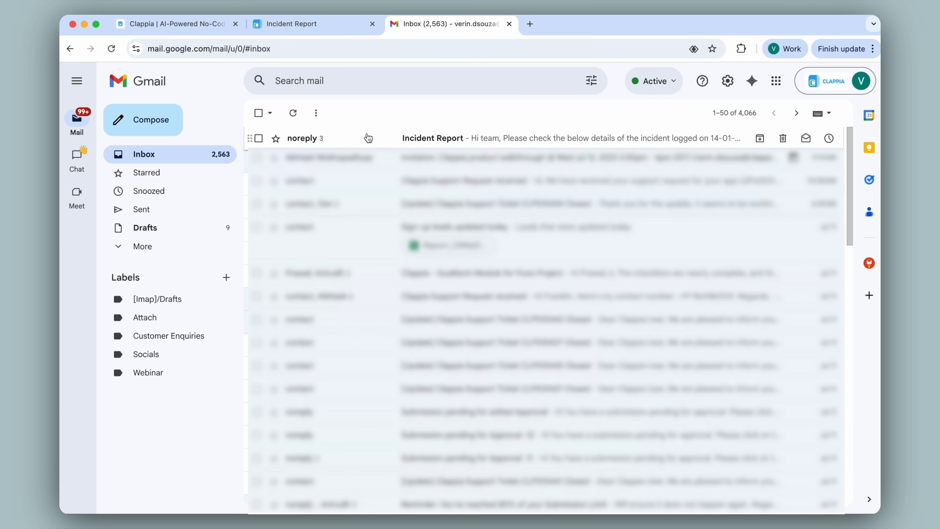
{"action": "left_click", "coordinate": [368, 139]}
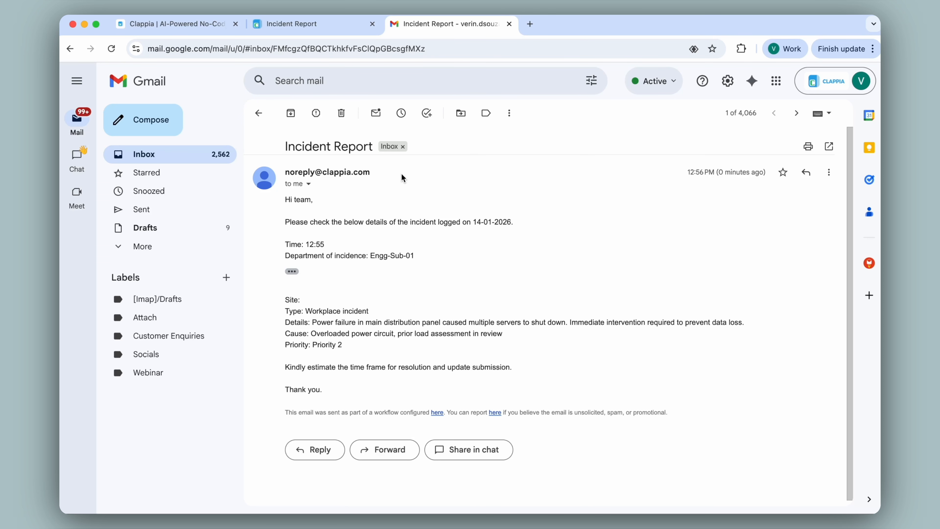
Back in Clappia, enable the SMTP server in the workplace preferences with Google OAuth2 authentication
{"action": "left_click", "coordinate": [301, 24]}
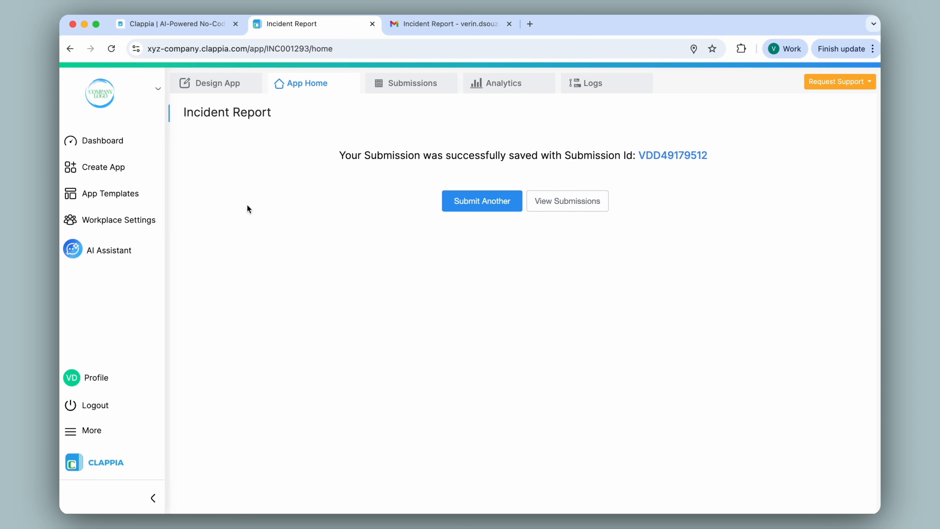
{"action": "left_click", "coordinate": [139, 221]}
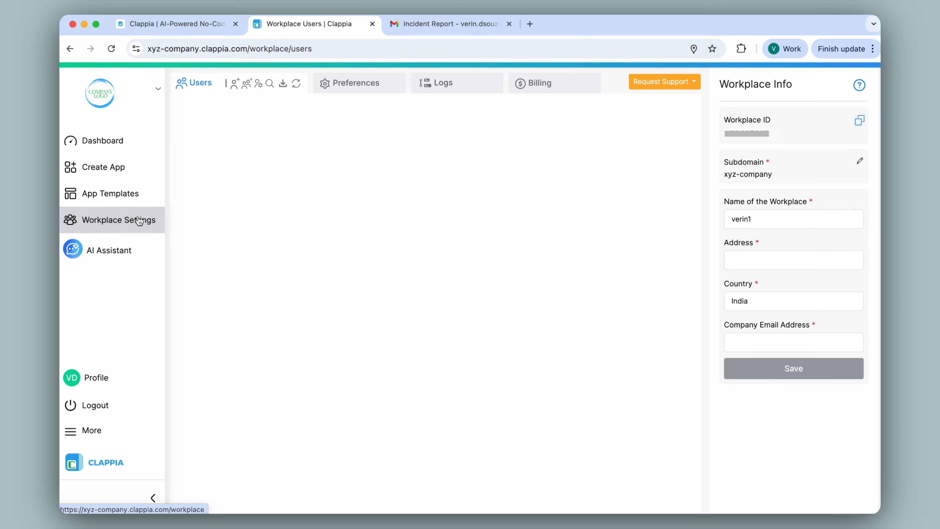
{"action": "left_click", "coordinate": [348, 83]}
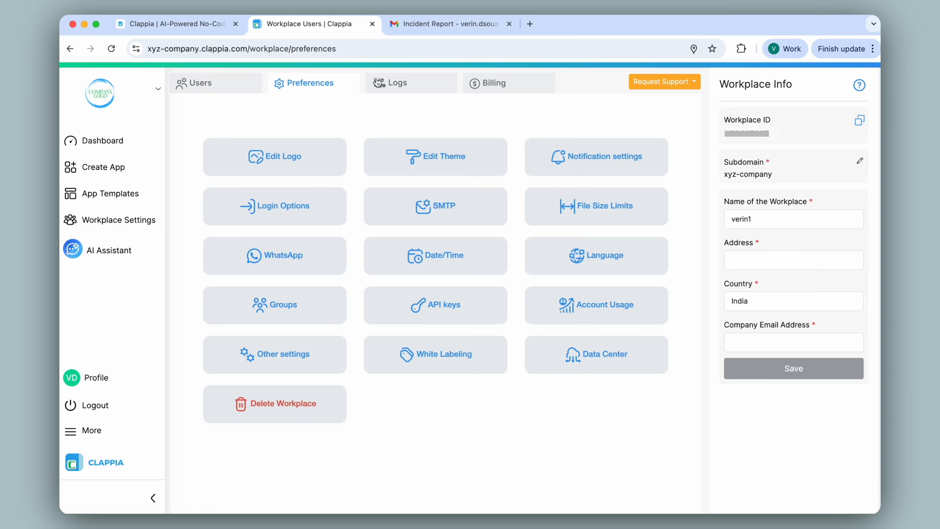
{"action": "left_click", "coordinate": [455, 207]}
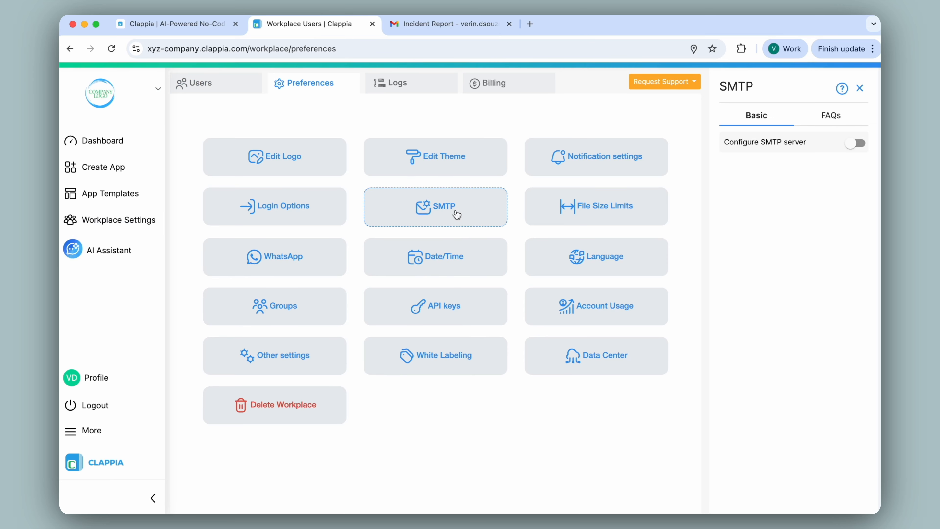
{"action": "left_click", "coordinate": [857, 144]}
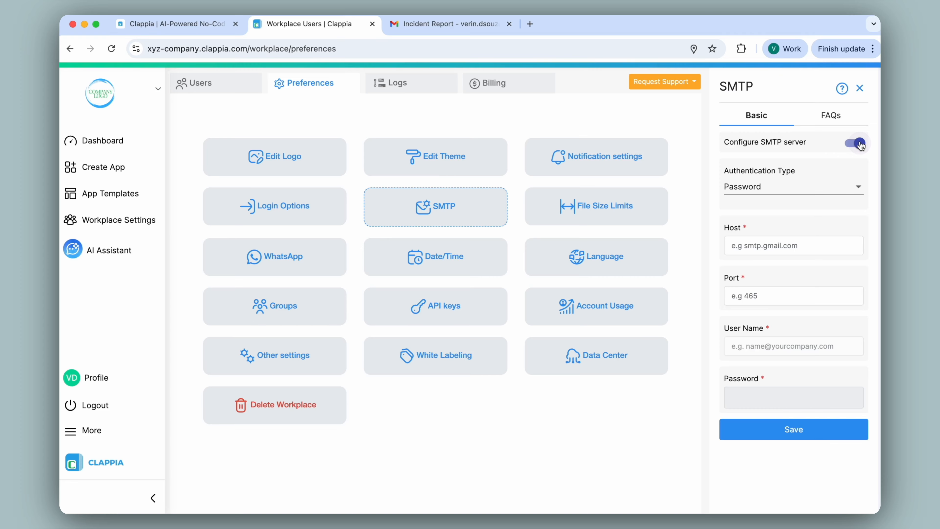
{"action": "left_click", "coordinate": [800, 177]}
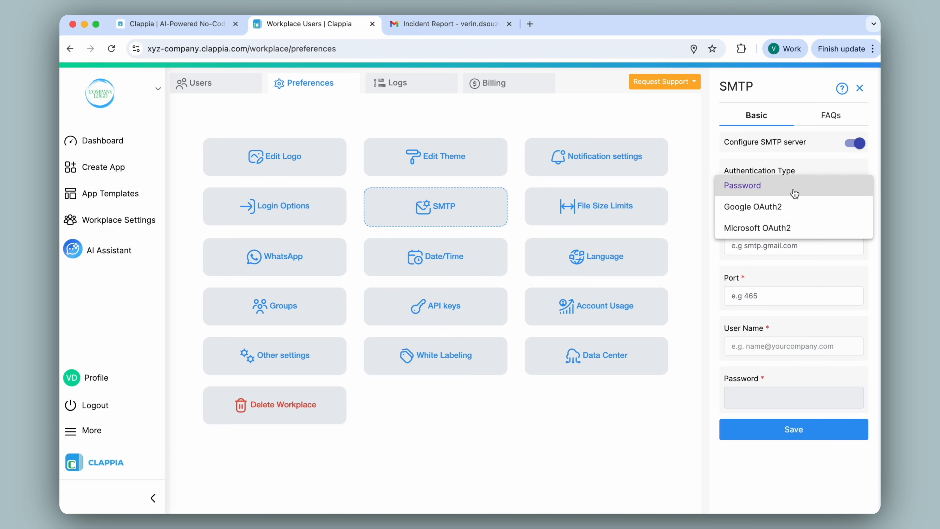
{"action": "left_click", "coordinate": [831, 211]}
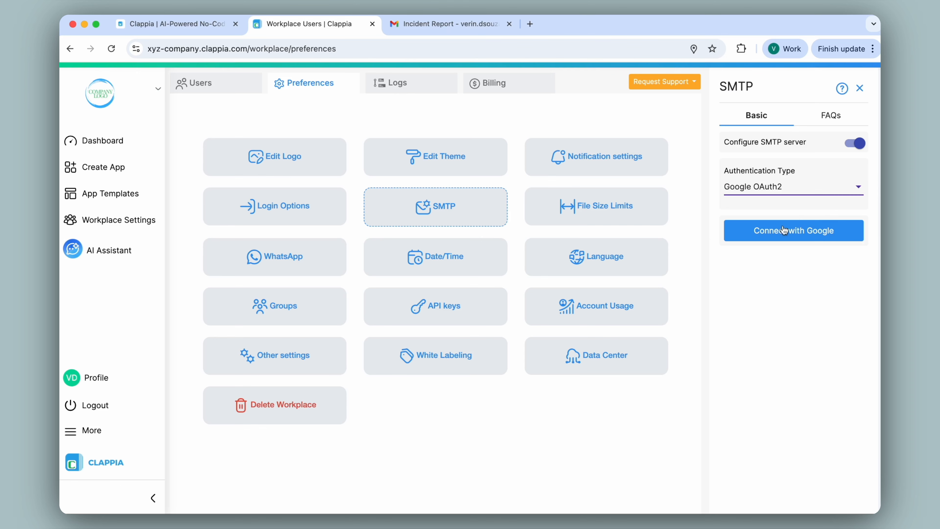
Connect the Google account for SMTP, granting Clappia access to view email messages and send email
{"action": "left_click", "coordinate": [812, 235]}
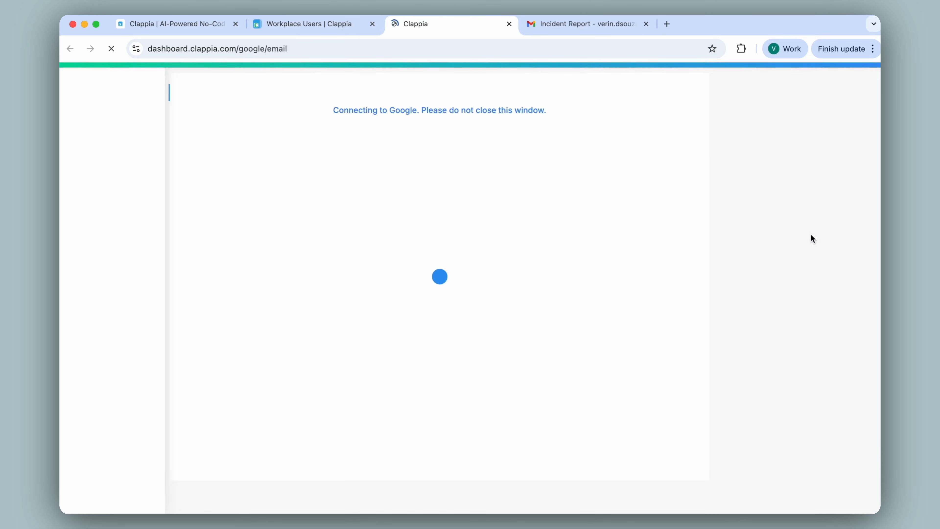
{"action": "left_click", "coordinate": [525, 302]}
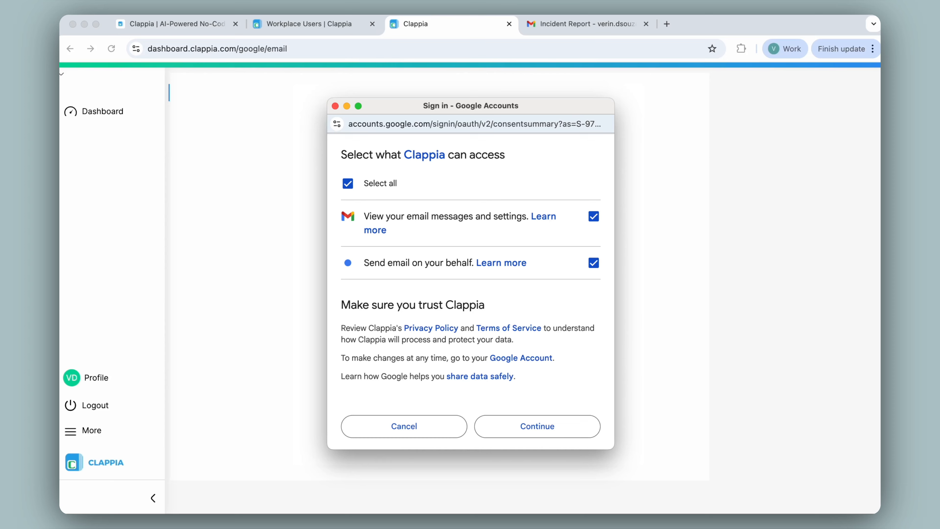
{"action": "left_click", "coordinate": [556, 408]}
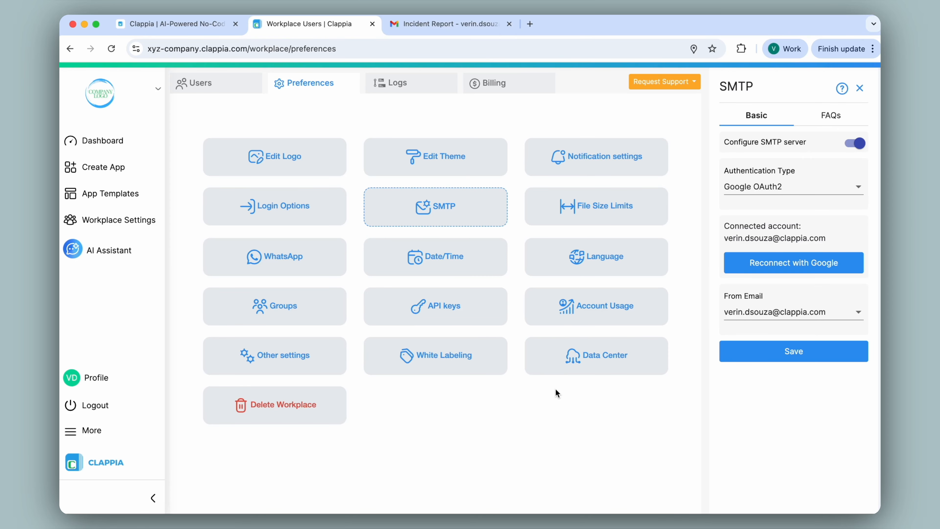
Examine the Email step of the Invoicing app's new submission workflow, including its recipient, subject and body
{"action": "left_click", "coordinate": [103, 140]}
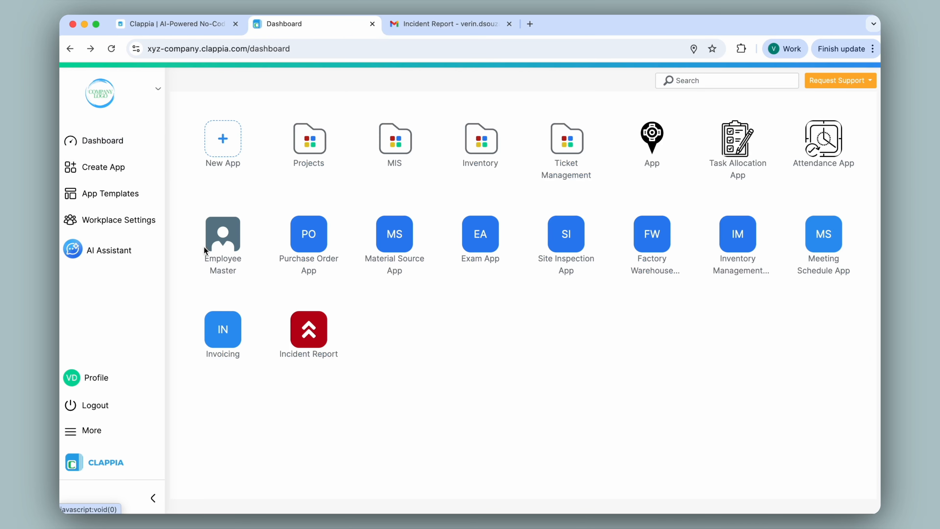
{"action": "left_click", "coordinate": [233, 328]}
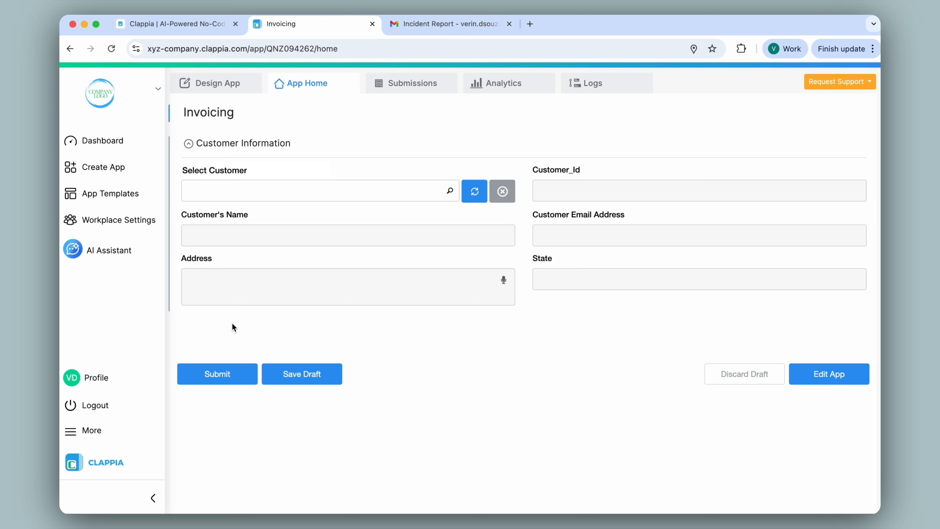
{"action": "left_click", "coordinate": [219, 91]}
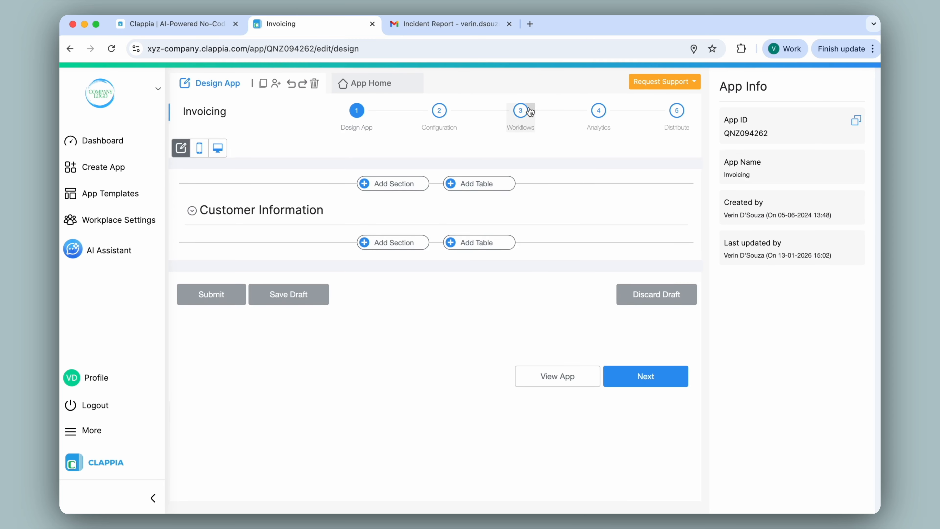
{"action": "left_click", "coordinate": [520, 110]}
{"action": "left_click", "coordinate": [440, 297]}
{"action": "scroll", "coordinate": [780, 233], "scroll_direction": "down", "scroll_amount": 2}
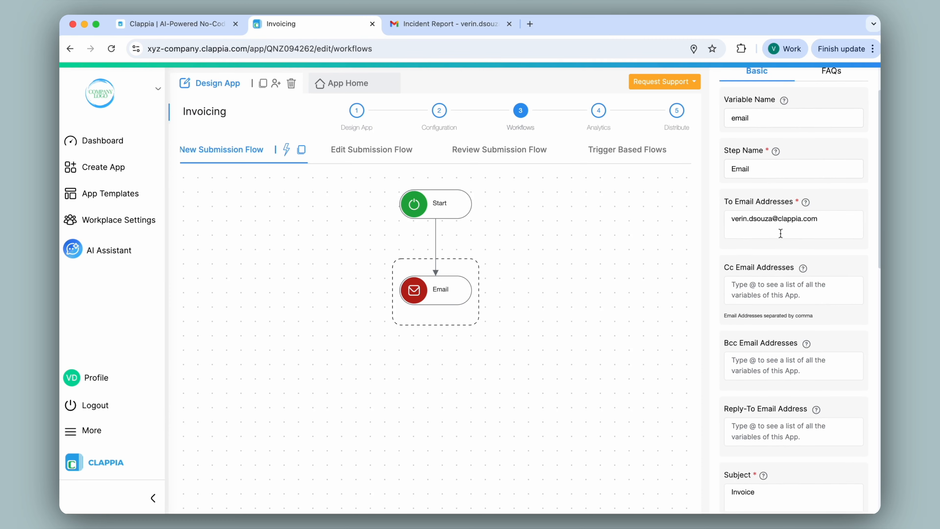
{"action": "scroll", "coordinate": [844, 204], "scroll_direction": "down", "scroll_amount": 3}
{"action": "scroll", "coordinate": [844, 203], "scroll_direction": "down", "scroll_amount": 4}
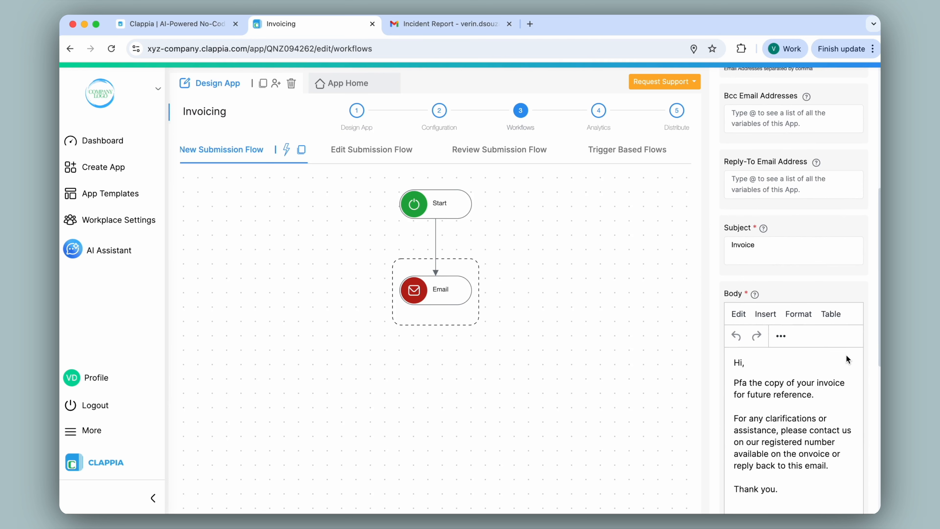
Submit a new Invoicing entry for one of the existing customers
{"action": "left_click", "coordinate": [348, 83]}
{"action": "left_click", "coordinate": [381, 192]}
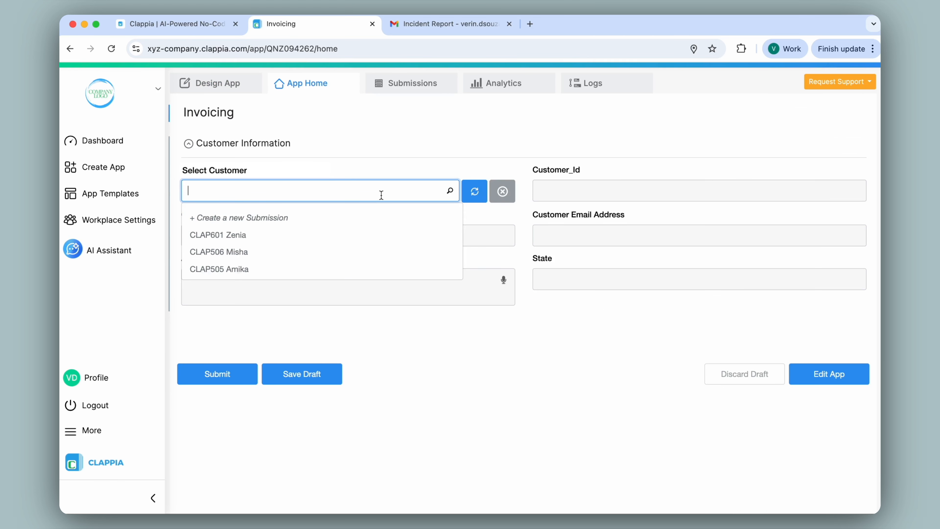
{"action": "left_click", "coordinate": [351, 260]}
{"action": "left_click", "coordinate": [208, 382]}
Switch to Gmail and open the Invoice email to check its sender and attachment
{"action": "left_click", "coordinate": [438, 26]}
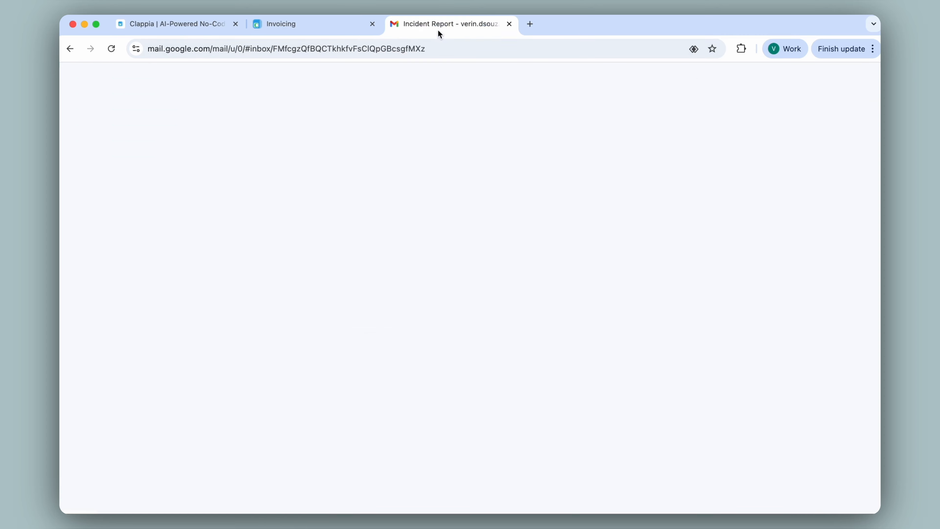
{"action": "left_click", "coordinate": [377, 131]}
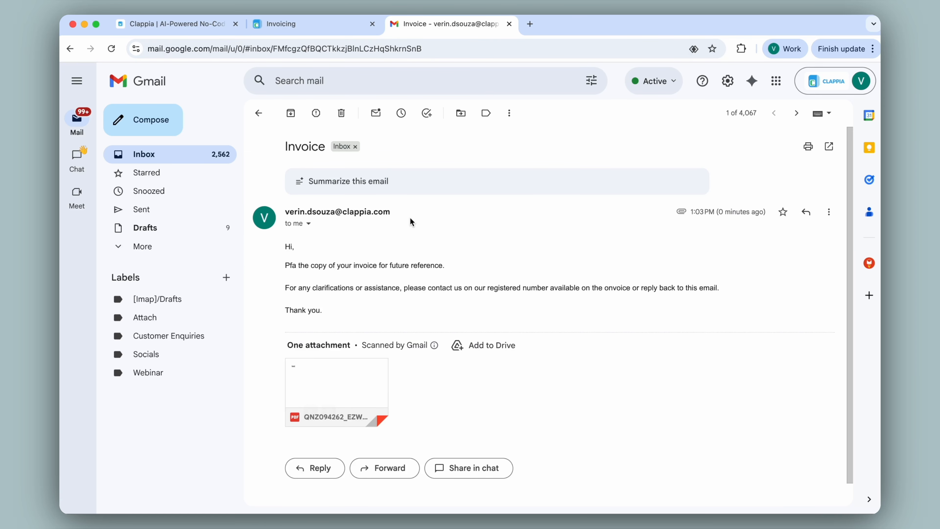
Back in Clappia, save the workplace SMTP settings with the connected Google account and return to the dashboard
{"action": "left_click", "coordinate": [312, 25]}
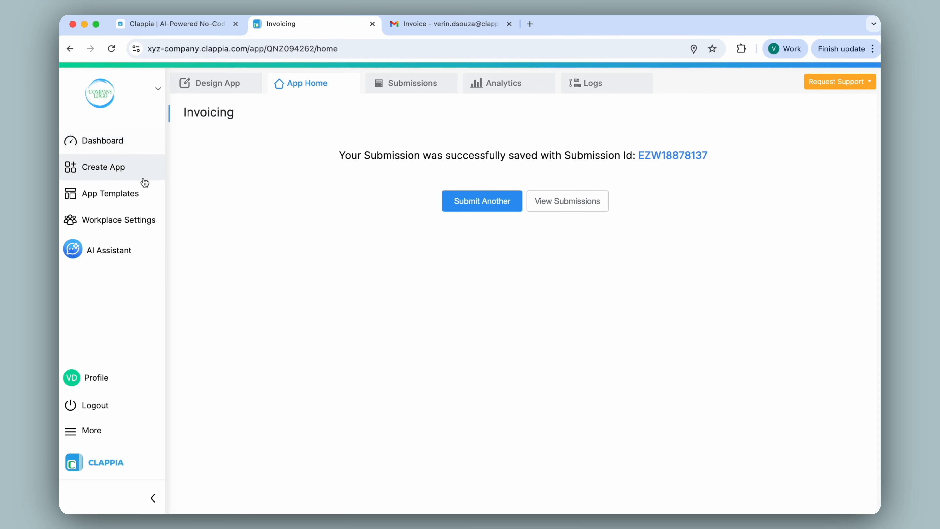
{"action": "left_click", "coordinate": [134, 219]}
{"action": "left_click", "coordinate": [349, 84]}
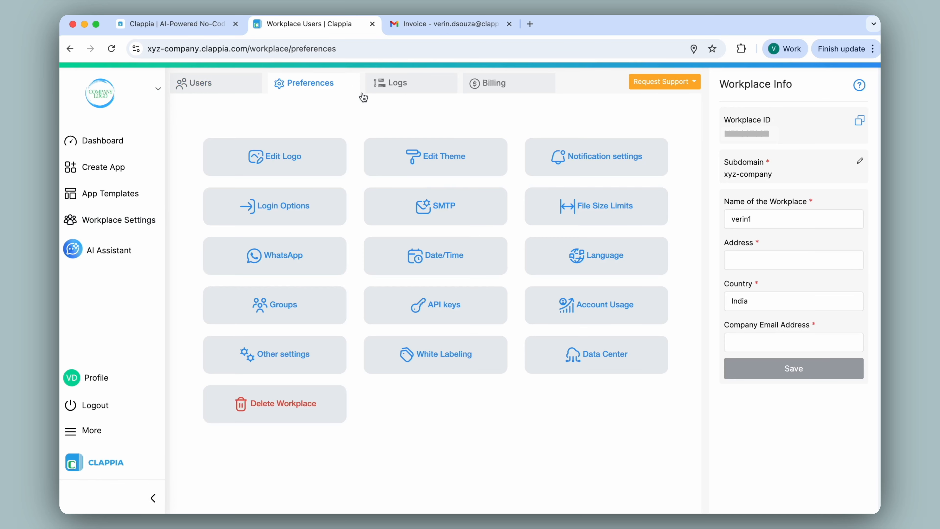
{"action": "left_click", "coordinate": [418, 208]}
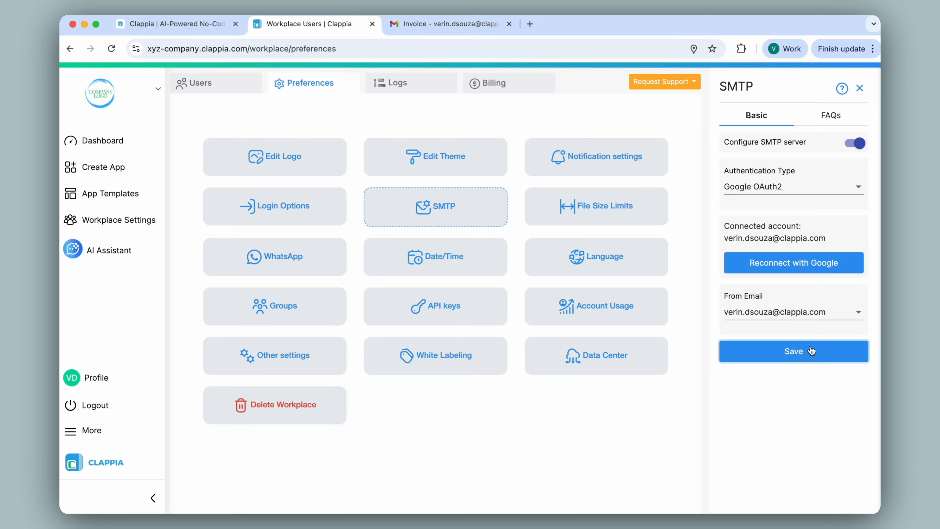
{"action": "left_click", "coordinate": [102, 141]}
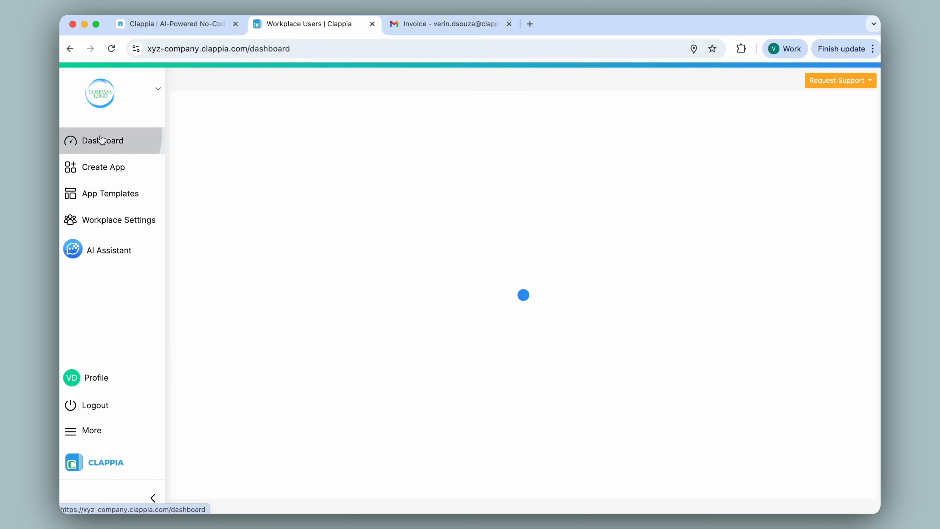
Open the Invoicing app's SMTP settings in its configuration and enable the app-level SMTP server
{"action": "left_click", "coordinate": [228, 327]}
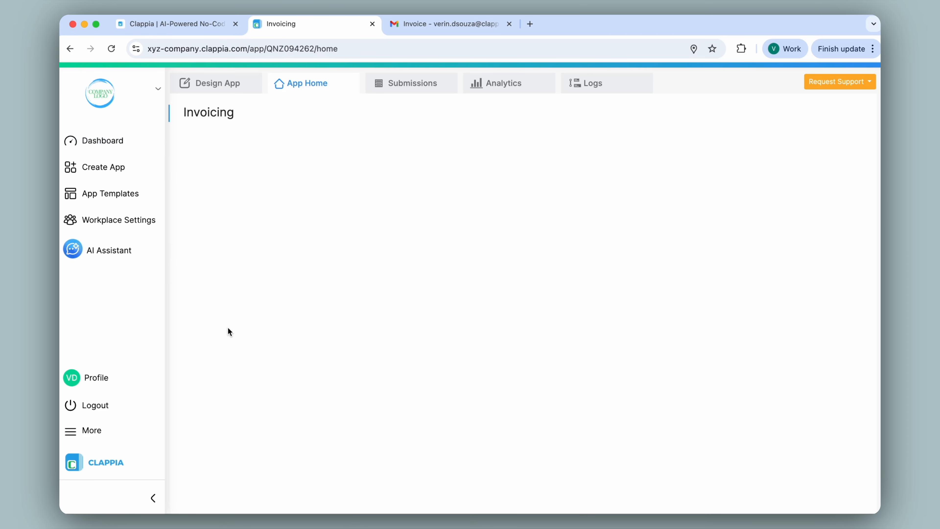
{"action": "left_click", "coordinate": [212, 84]}
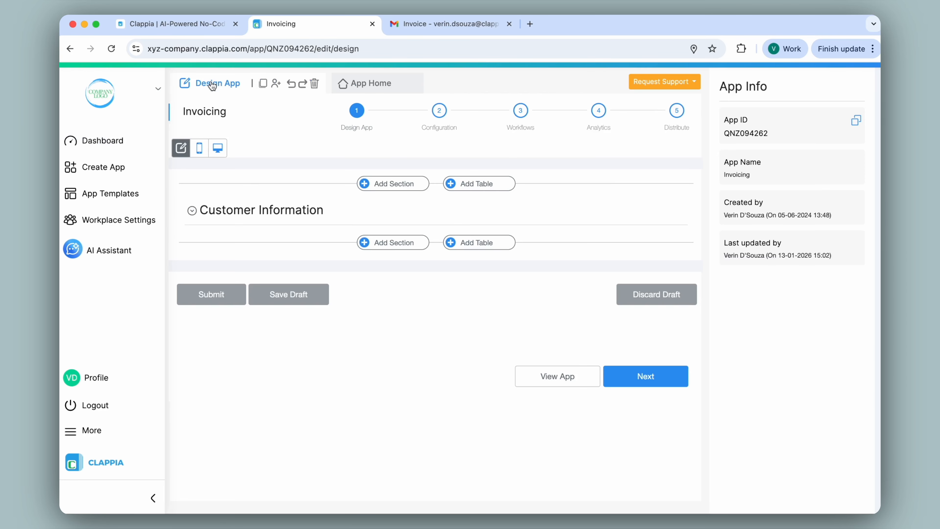
{"action": "left_click", "coordinate": [438, 110]}
{"action": "left_click", "coordinate": [628, 335]}
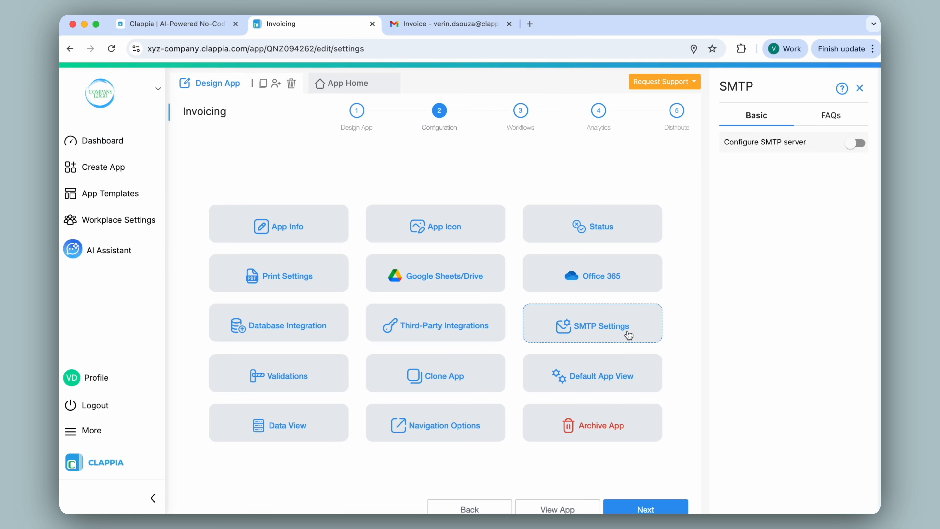
{"action": "left_click", "coordinate": [858, 148]}
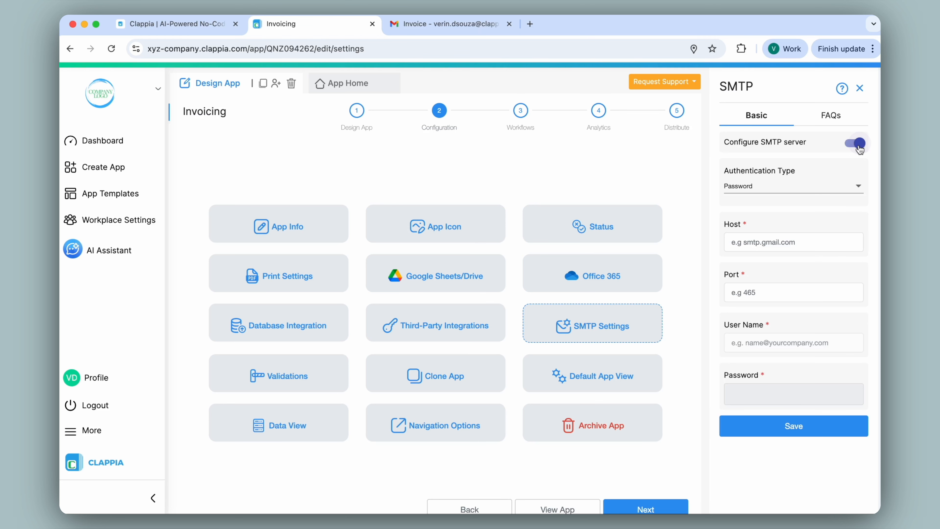
Set the Invoicing app's SMTP authentication type to Google OAuth2 and connect the sender's Google account
{"action": "left_click", "coordinate": [795, 186]}
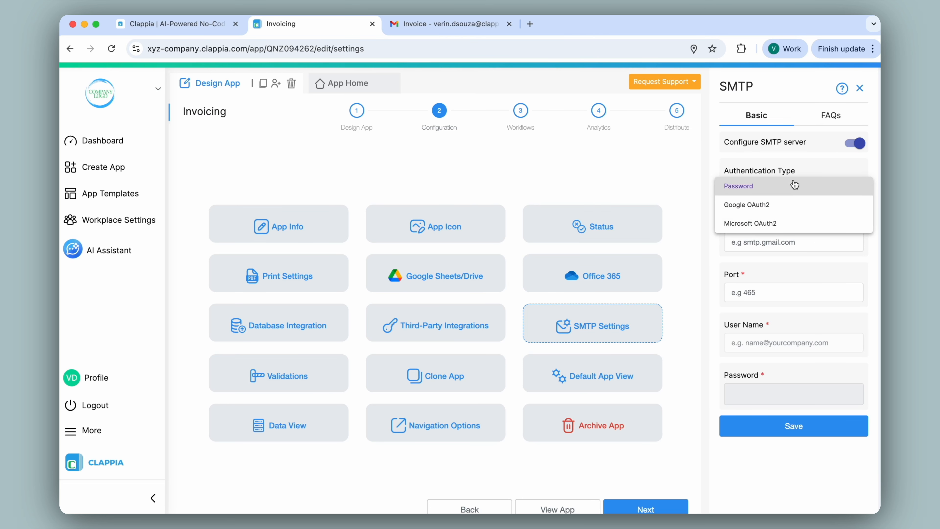
{"action": "left_click", "coordinate": [798, 206]}
{"action": "left_click", "coordinate": [773, 227]}
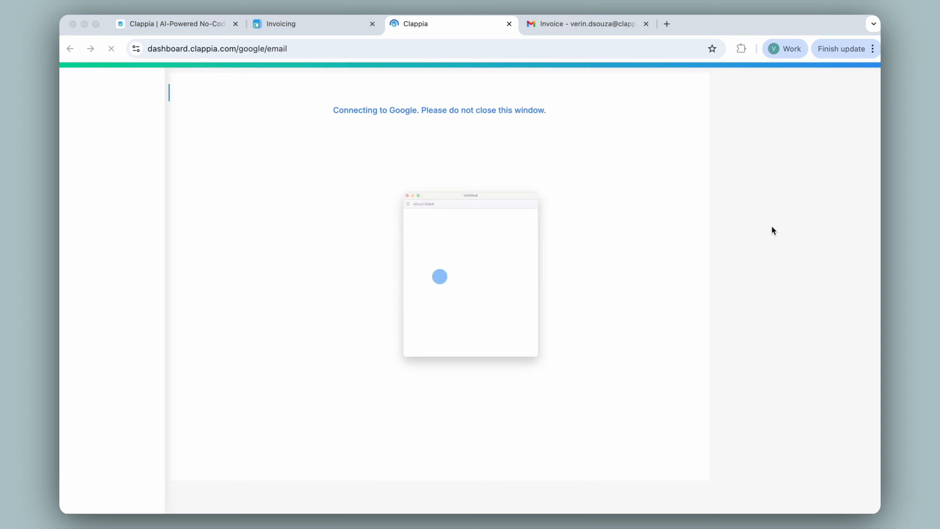
{"action": "left_click", "coordinate": [433, 349]}
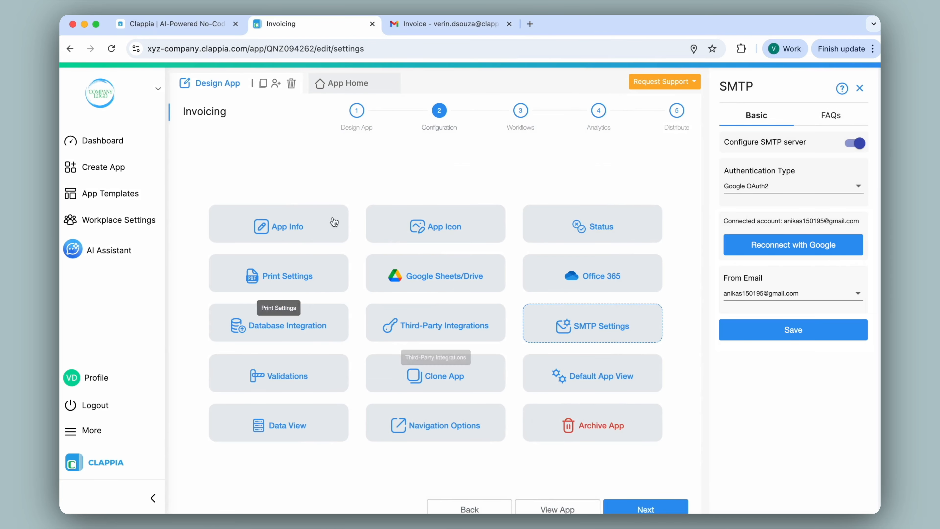
Return to the Invoicing form and submit a new entry for the existing customer with ID CLAP506
{"action": "left_click", "coordinate": [359, 95]}
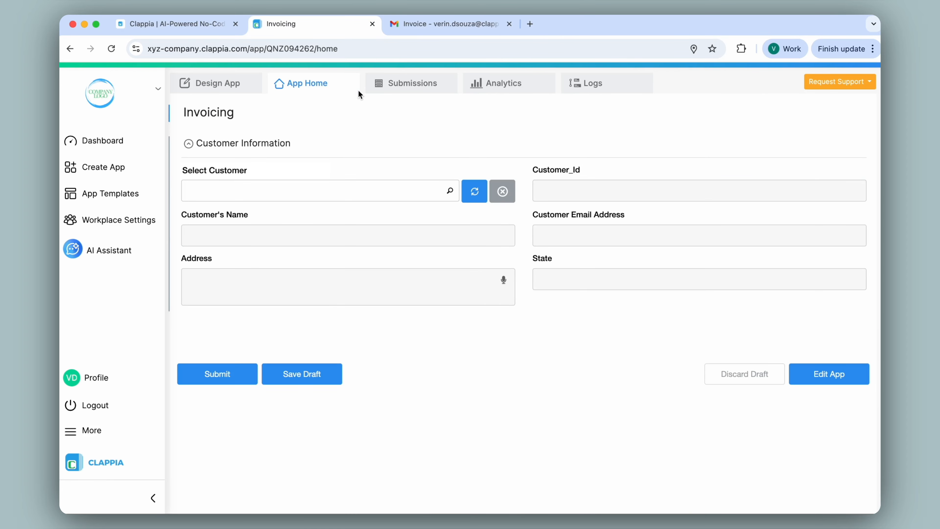
{"action": "left_click", "coordinate": [348, 192]}
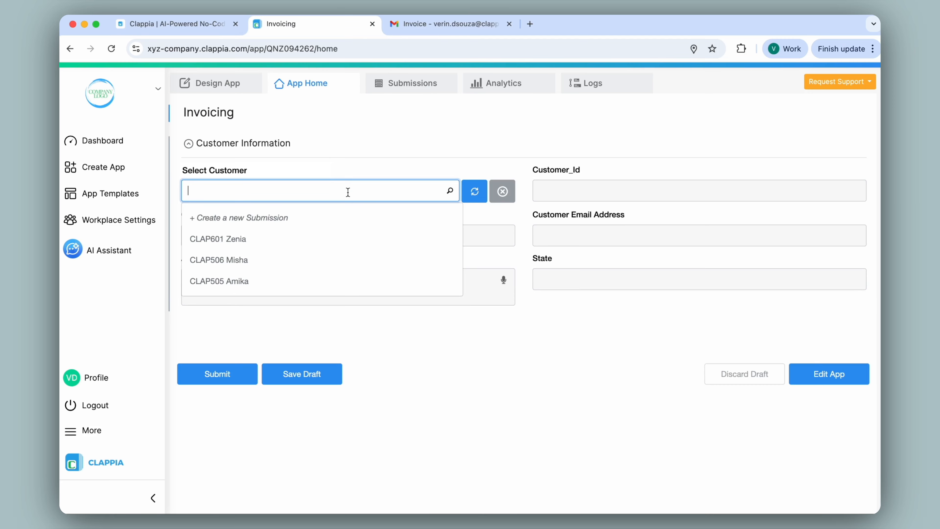
{"action": "left_click", "coordinate": [317, 262]}
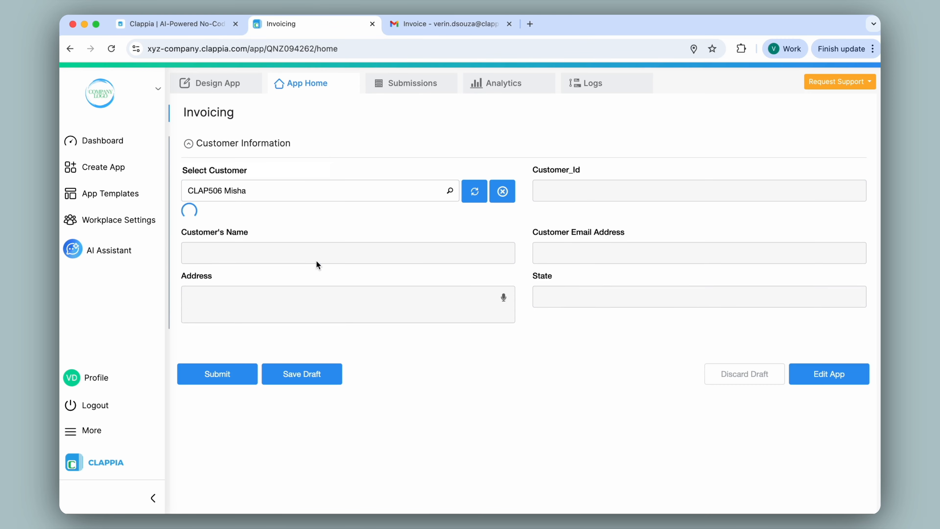
{"action": "left_click", "coordinate": [232, 371]}
Switch to Gmail and open the newest Invoice email to check its sender address
{"action": "left_click", "coordinate": [436, 24]}
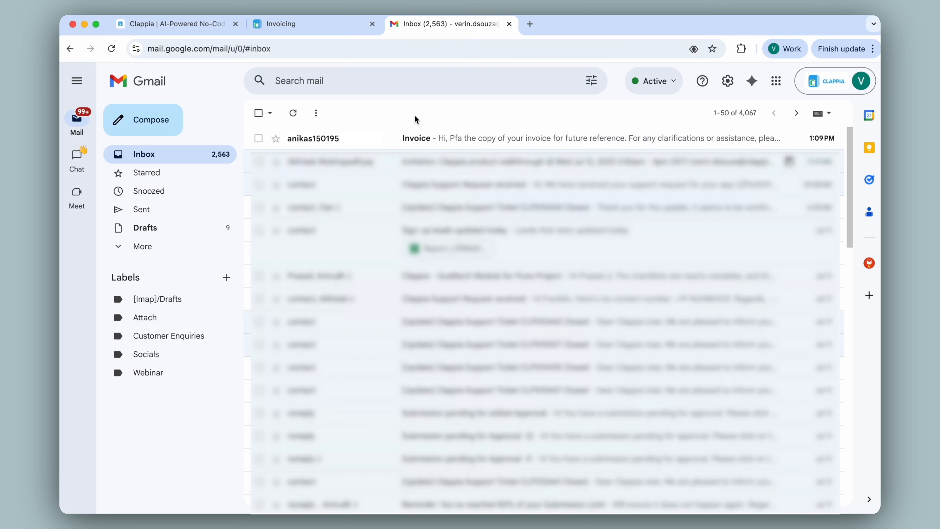
{"action": "left_click", "coordinate": [426, 141]}
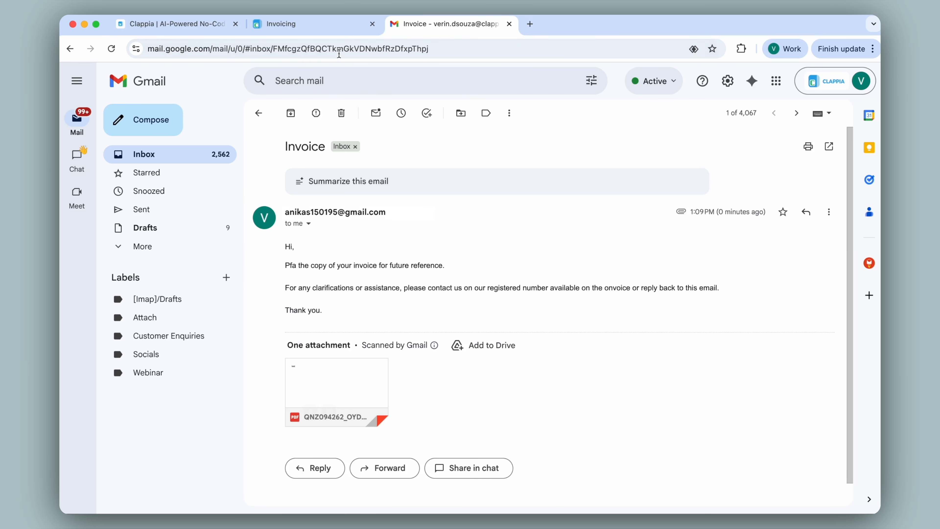
Back in Clappia, reopen the Invoicing app's SMTP settings for review and view the available support options
{"action": "left_click", "coordinate": [325, 25]}
{"action": "left_click", "coordinate": [230, 86]}
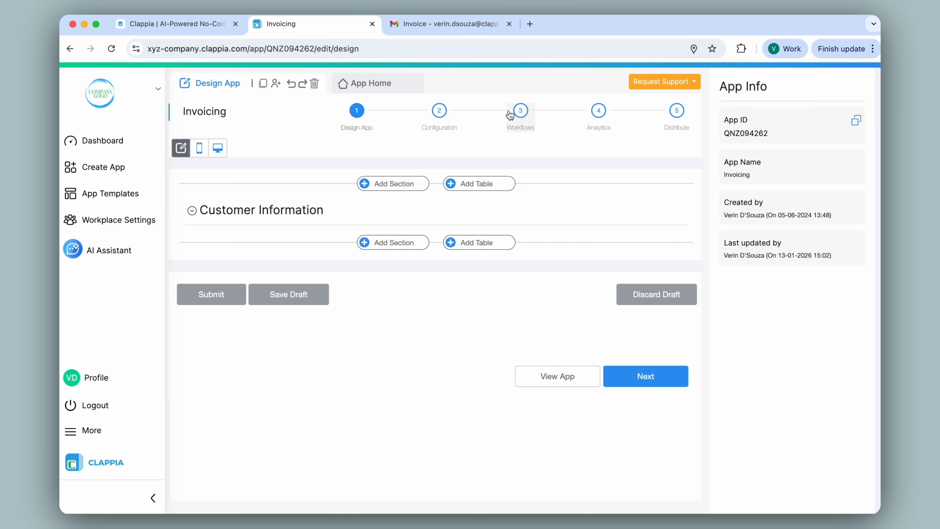
{"action": "left_click", "coordinate": [439, 110]}
{"action": "left_click", "coordinate": [594, 327]}
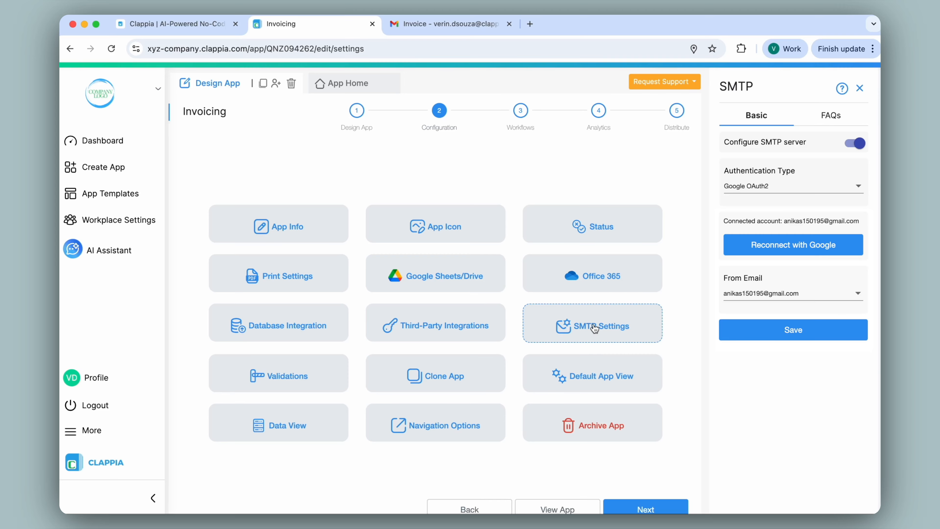
{"action": "left_click", "coordinate": [652, 83]}
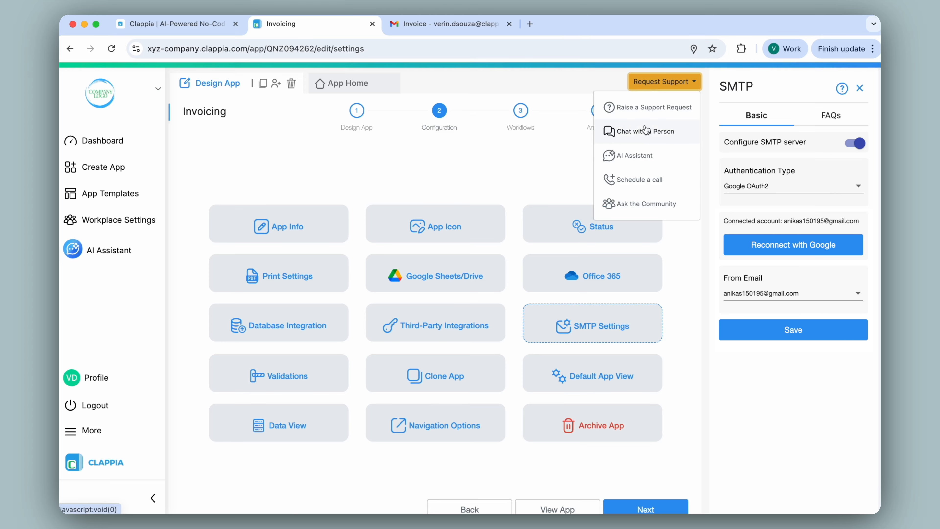
{"action": "left_click", "coordinate": [574, 80]}
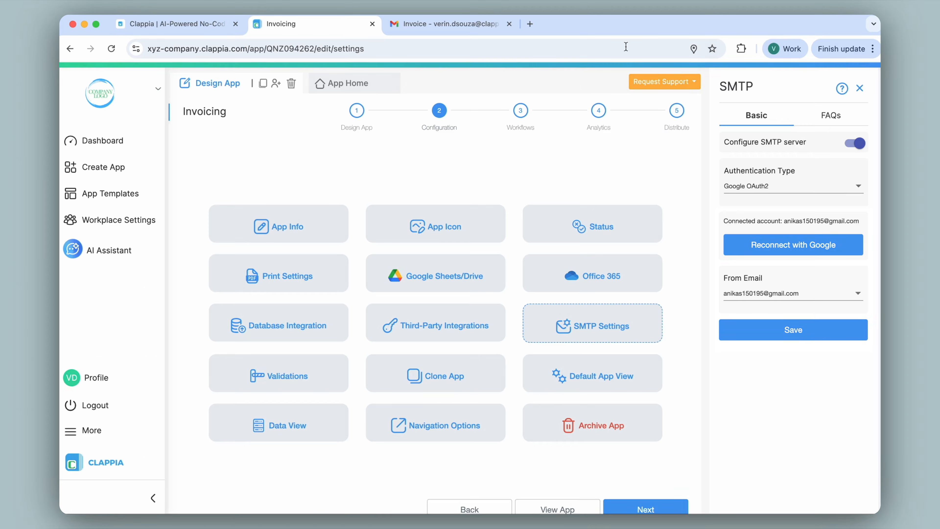